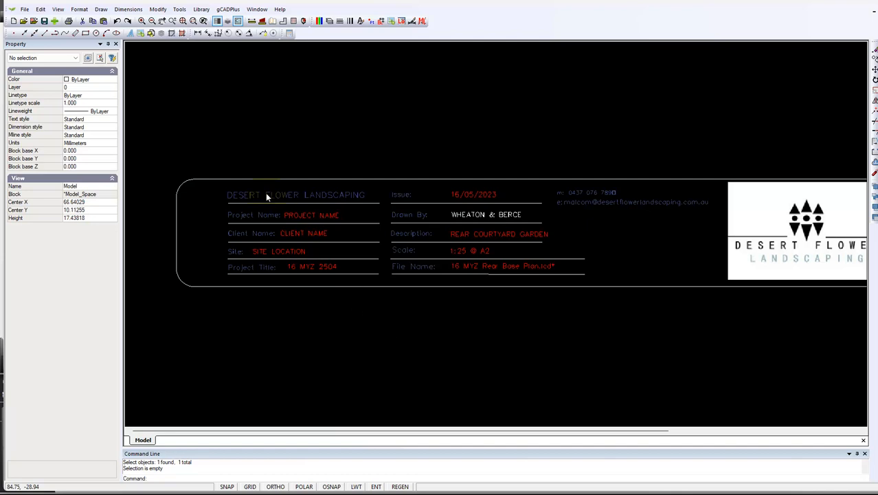
Step: Check how many text objects overlap at the DESERT FLOWER LANDSCAPING heading, and clear the selection
scroll(264, 199, up, 2)
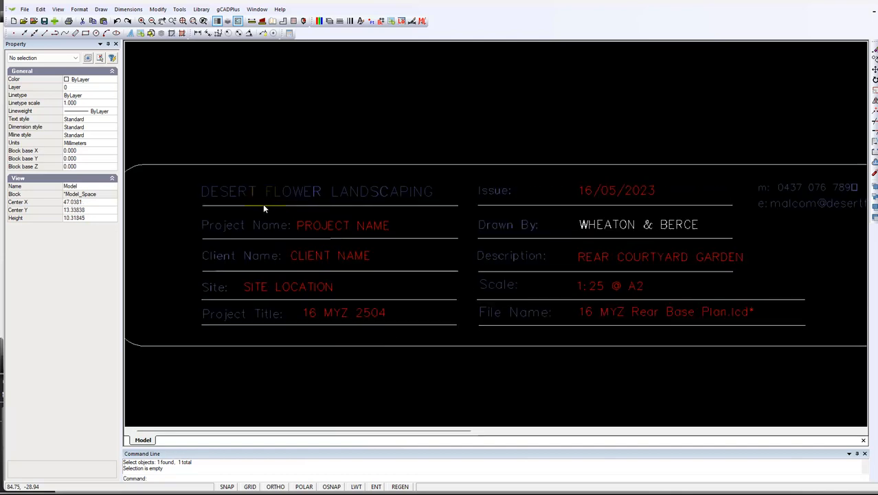
click(366, 196)
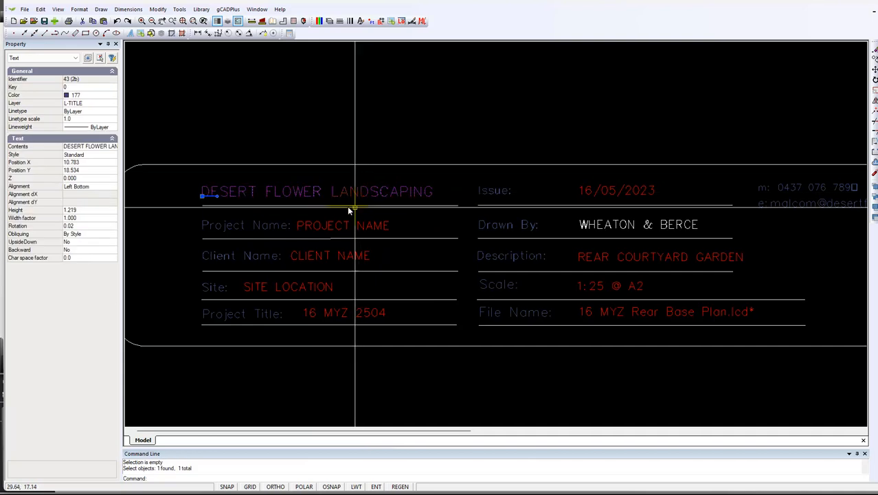
click(416, 186)
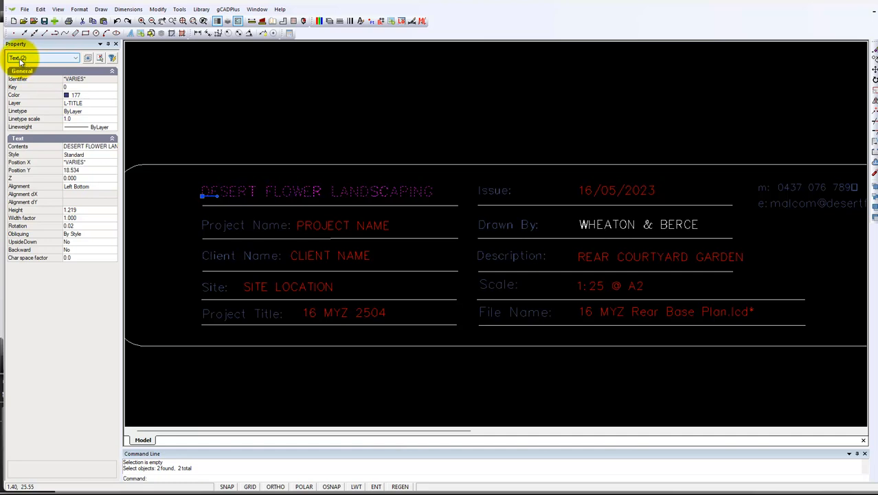
click(76, 58)
click(77, 59)
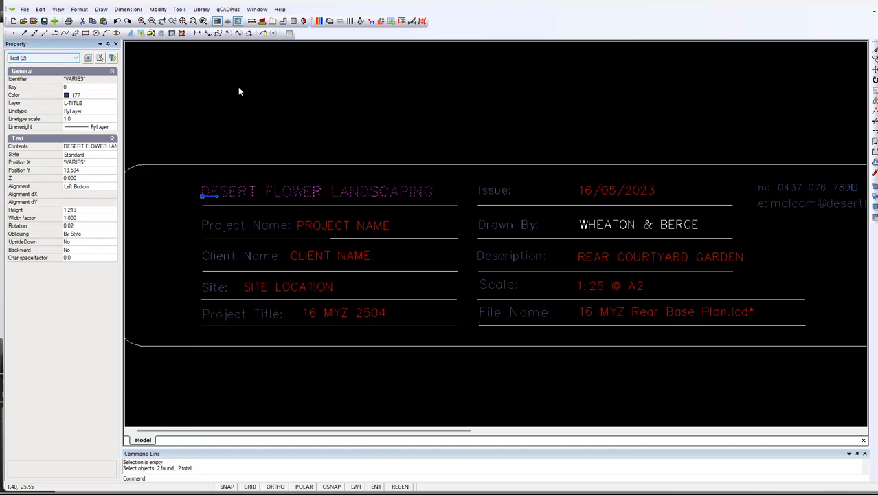
click(252, 91)
key(Escape)
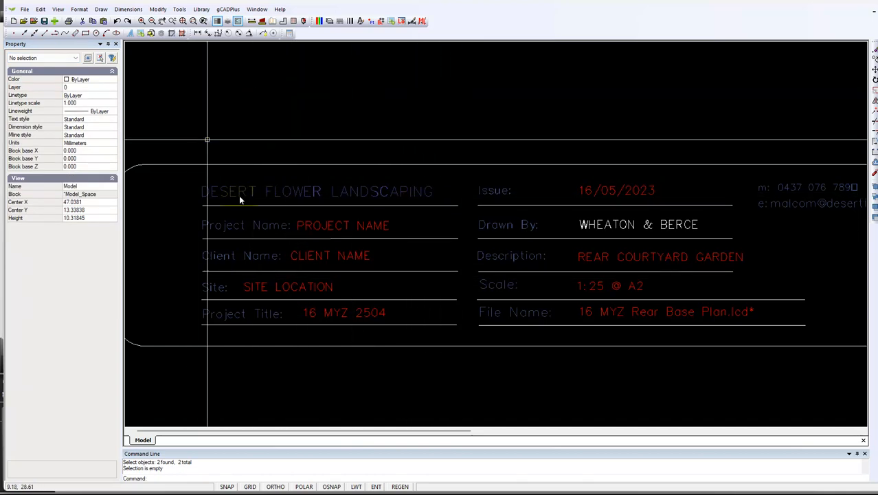
Step: Select the title block's first column and second-column labels with a crossing window, excluding the four red project, client, site and title values
click(470, 375)
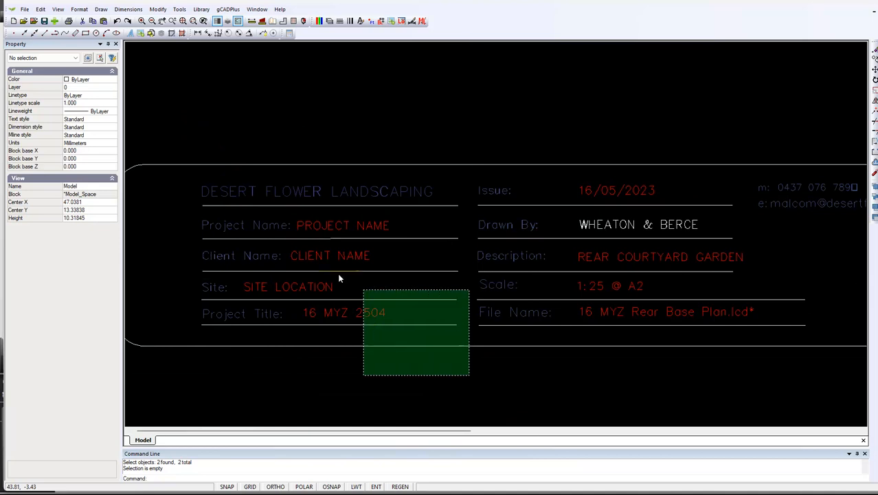
click(182, 131)
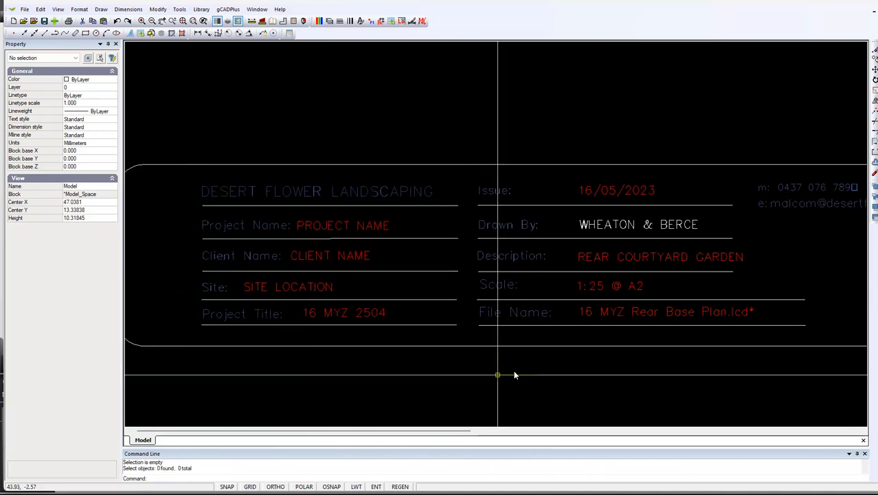
click(566, 375)
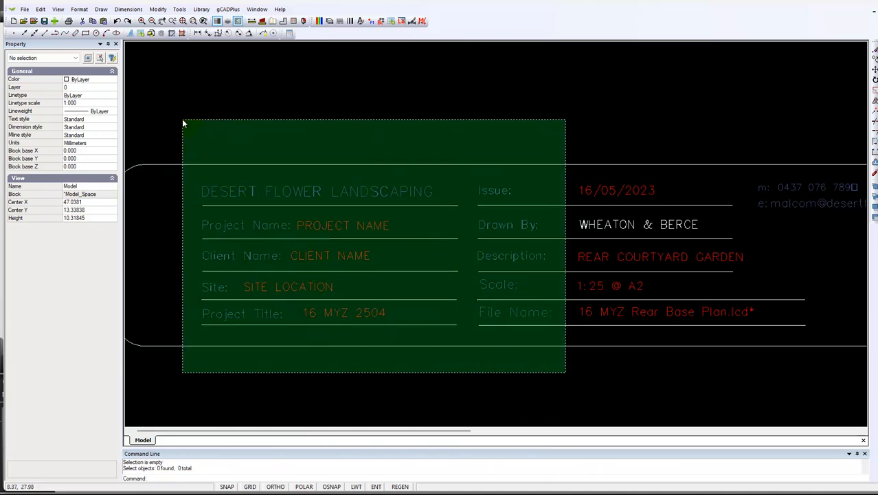
click(183, 122)
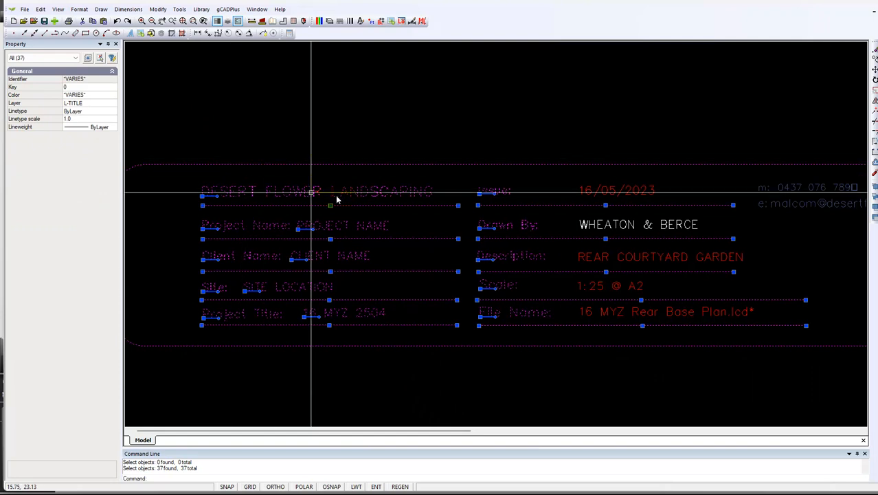
shift+click(358, 227)
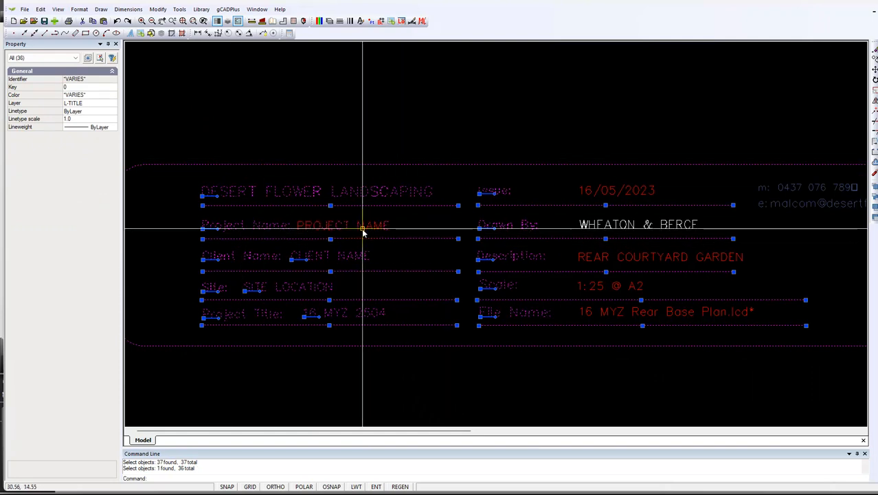
shift+click(356, 257)
shift+click(325, 292)
shift+click(360, 318)
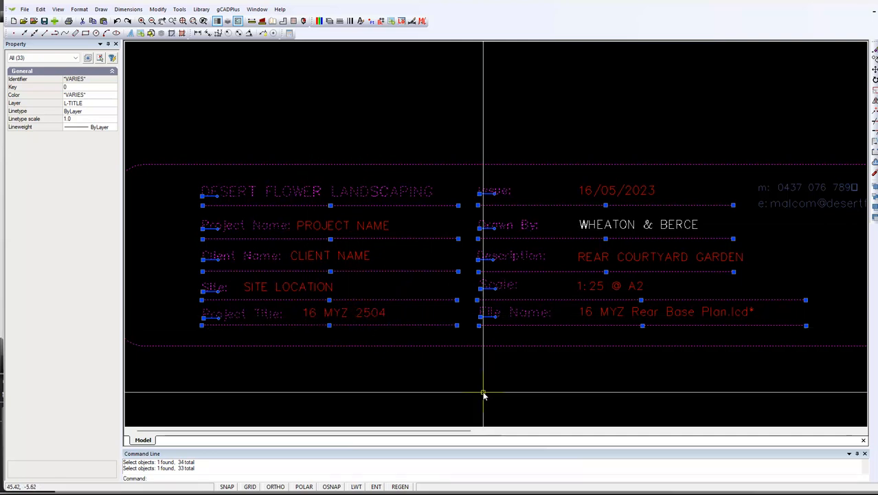
Step: Deselect one text object each at the File Name, Scale, Description, Drawn By and Issue labels, plus the rounded border
shift+click(529, 317)
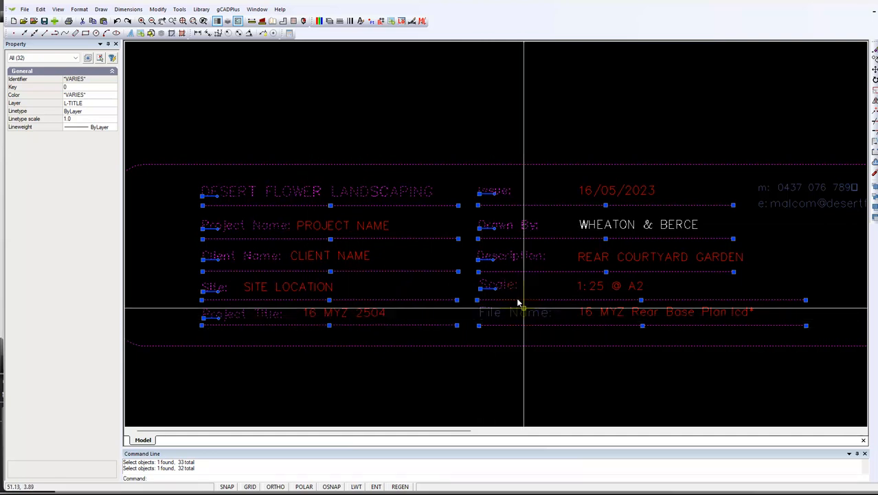
shift+click(507, 284)
shift+click(508, 257)
shift+click(508, 224)
shift+click(504, 192)
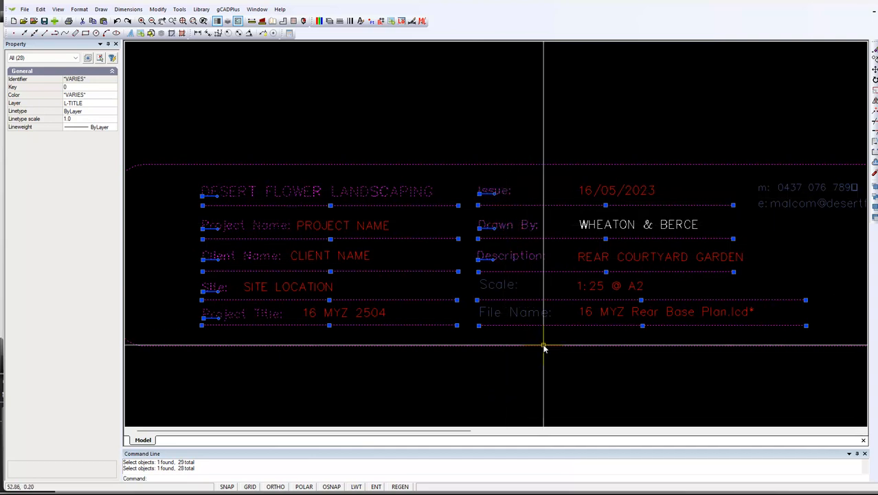
shift+click(516, 346)
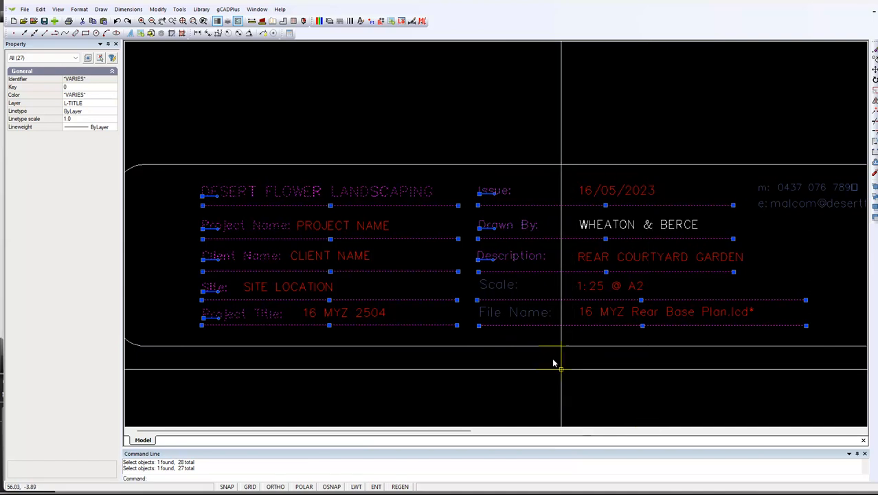
Step: Add the Scale and File Name labels back to the selection and filter the selected objects to Text only
click(507, 290)
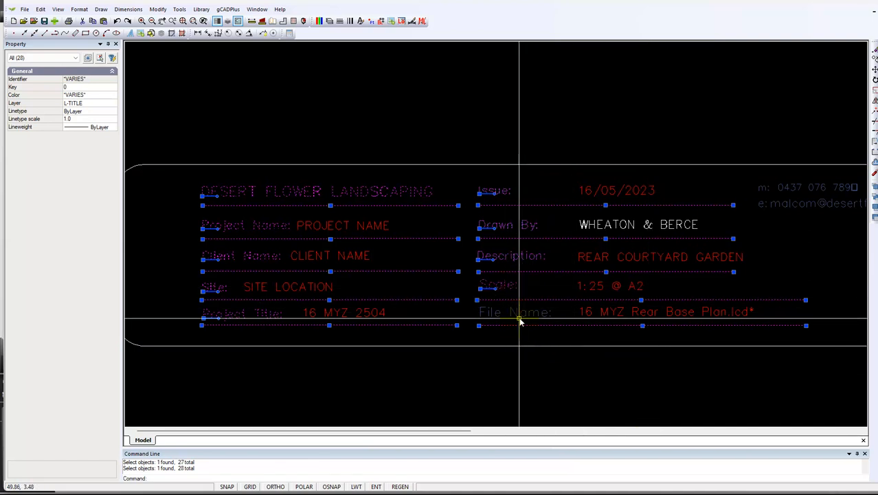
click(520, 315)
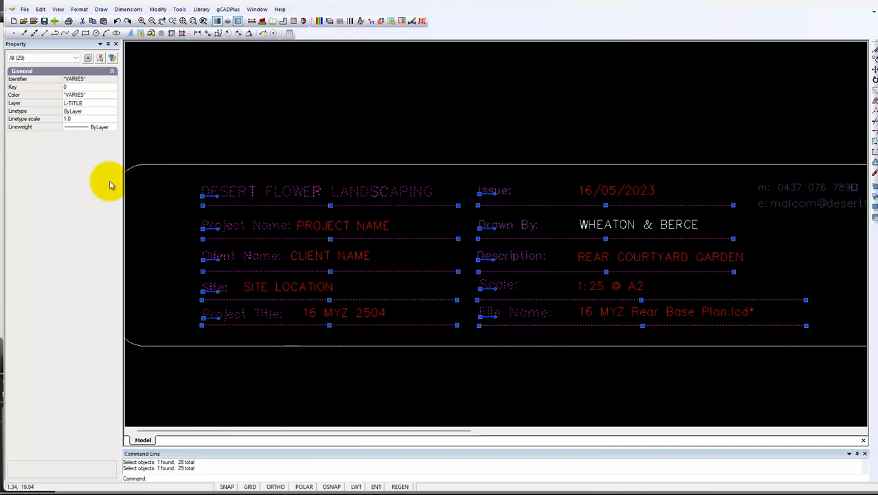
click(77, 59)
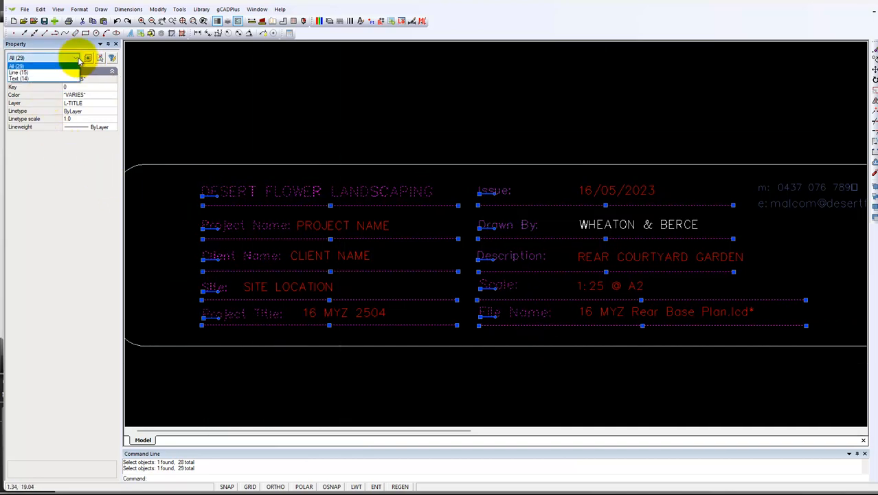
click(42, 81)
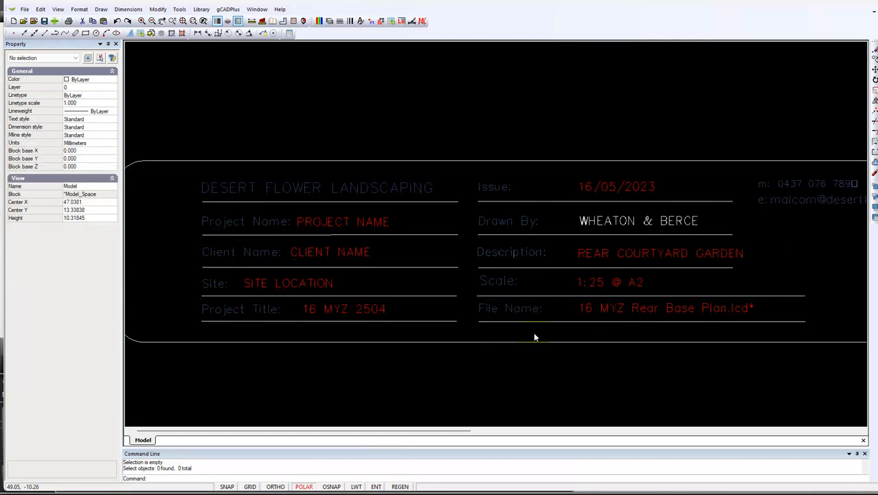
Step: Check the Drawn By label for stacked duplicate text using a crossing selection, and unselect everything
click(551, 228)
click(497, 220)
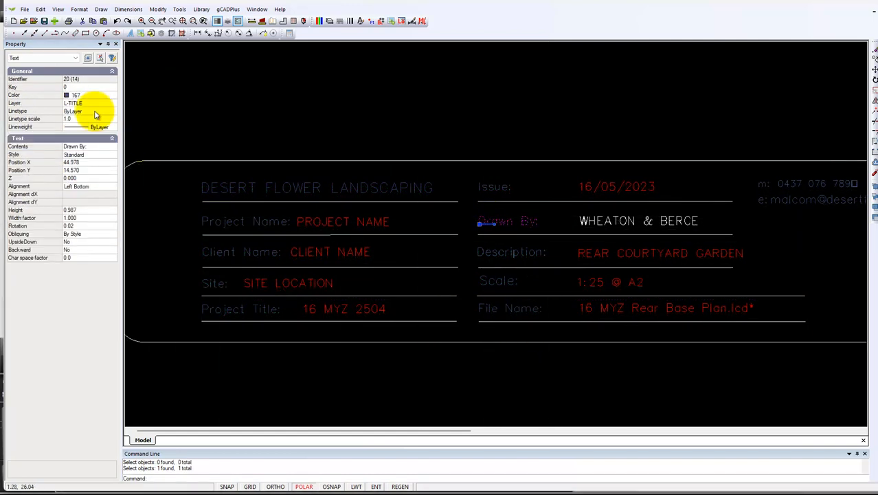
click(73, 57)
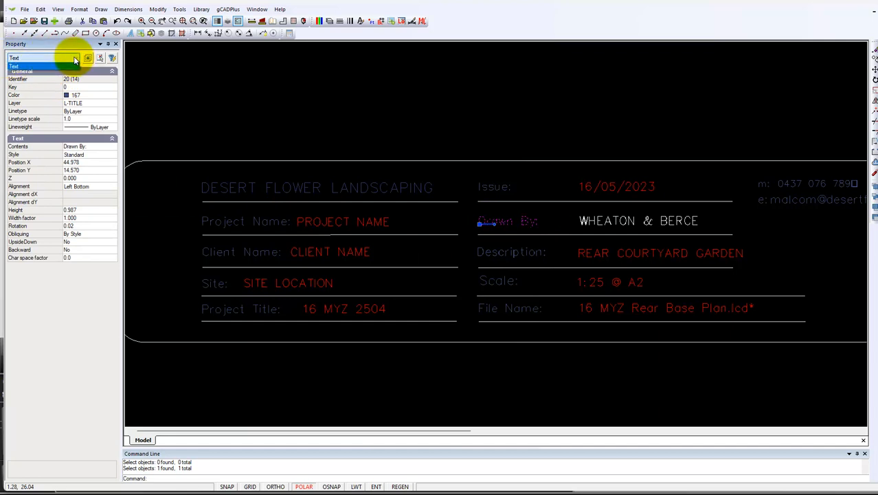
click(397, 101)
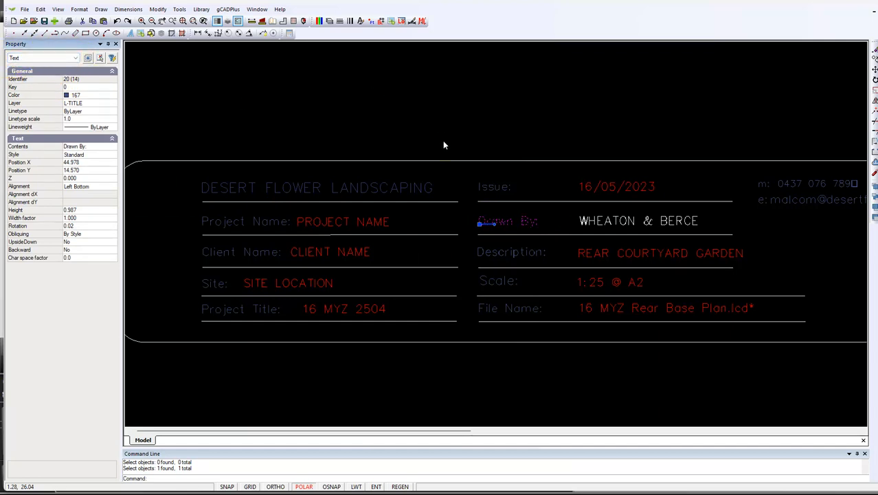
right_click(497, 141)
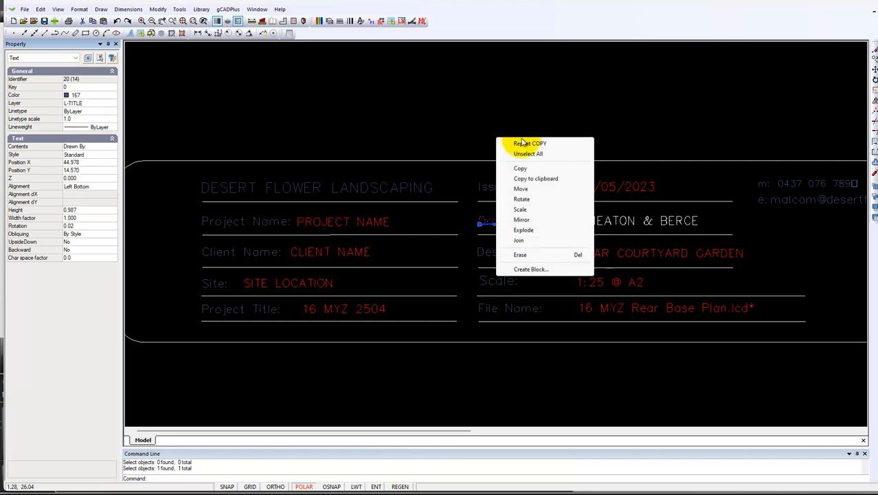
click(526, 147)
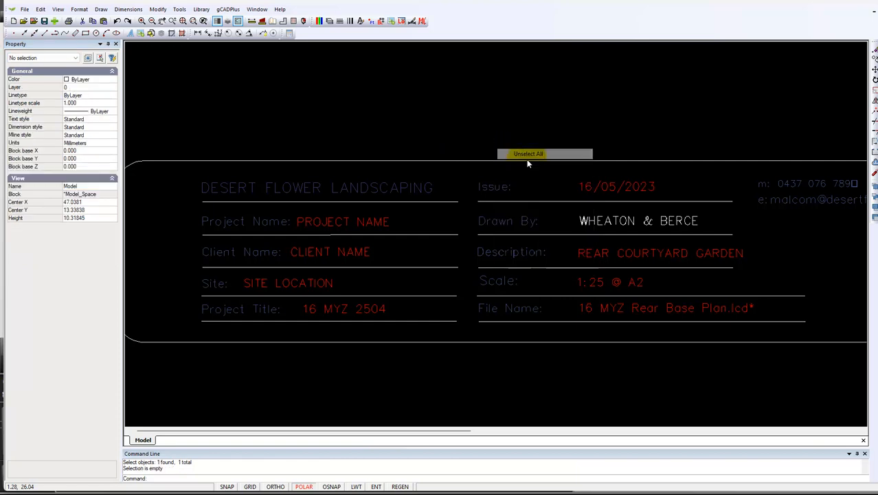
Step: Compare the object counts and properties of the Description and Scale labels, clearing the selection after each
click(550, 257)
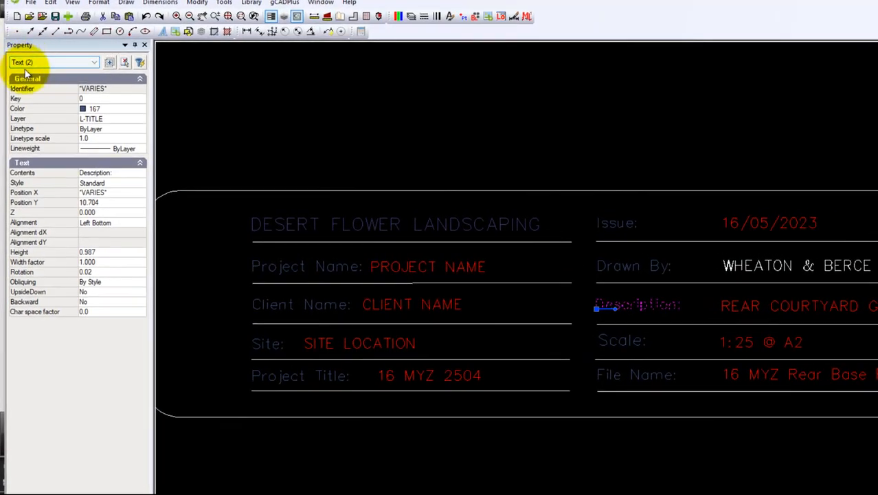
key(Escape)
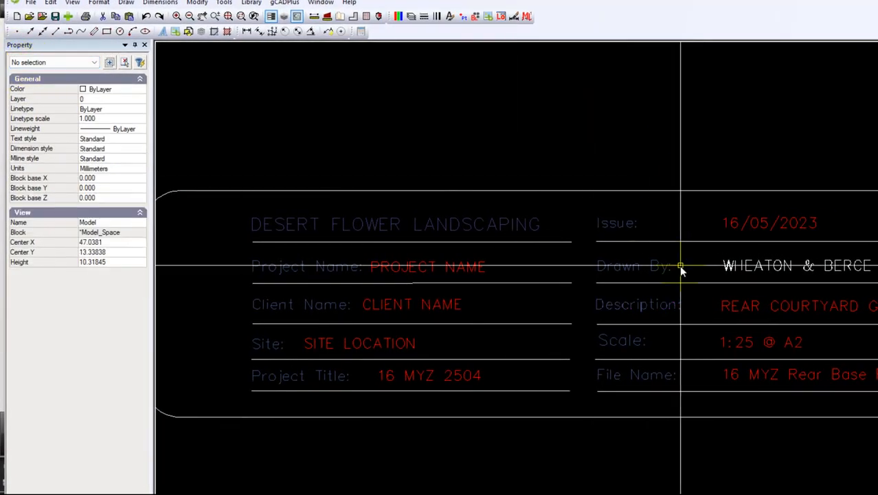
click(623, 338)
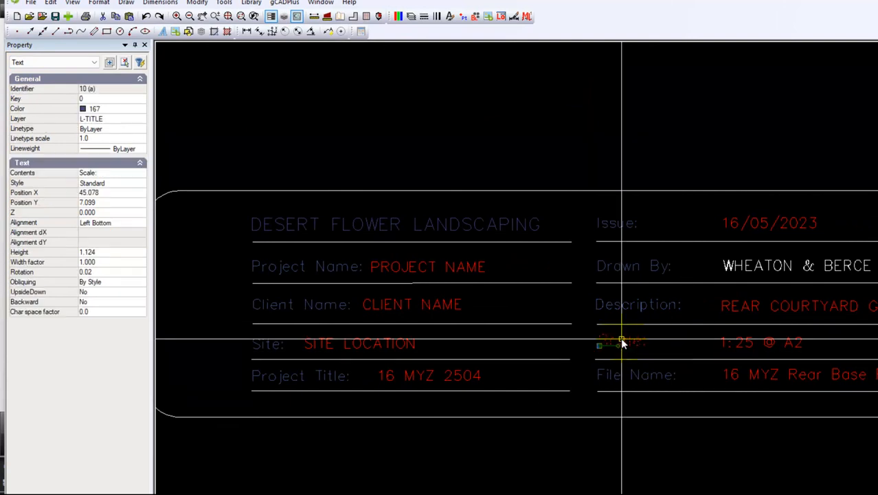
key(Escape)
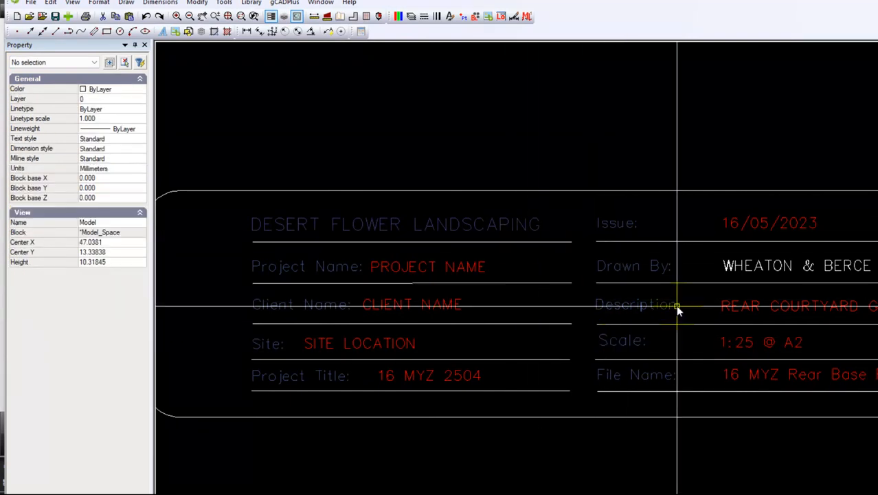
click(659, 307)
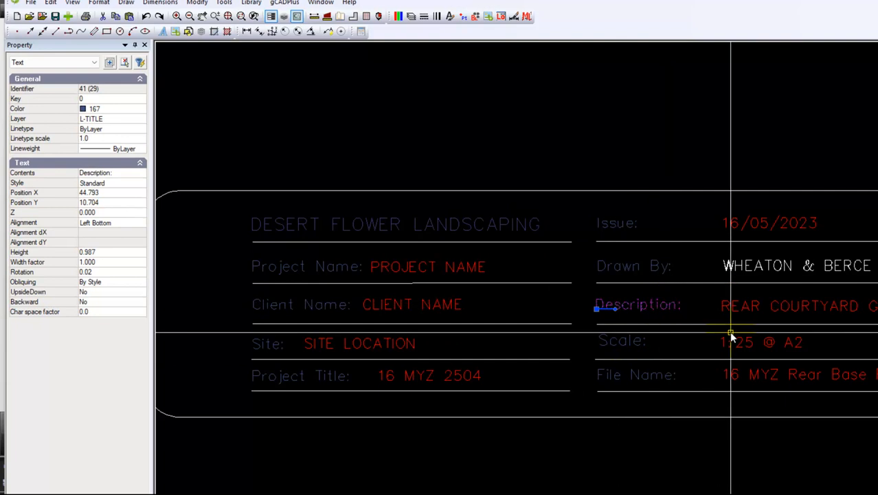
key(Escape)
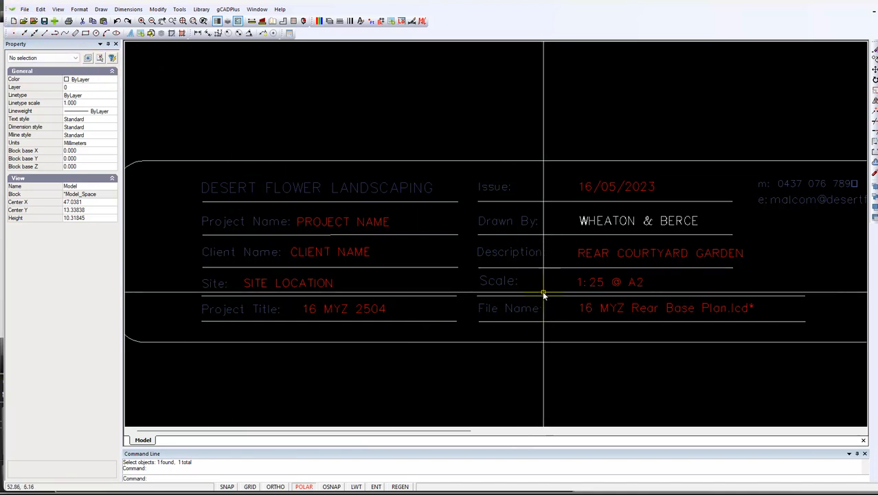
Step: Check the Scale and File Name labels and the contact details for overlapping duplicate text
drag(541, 289, 481, 281)
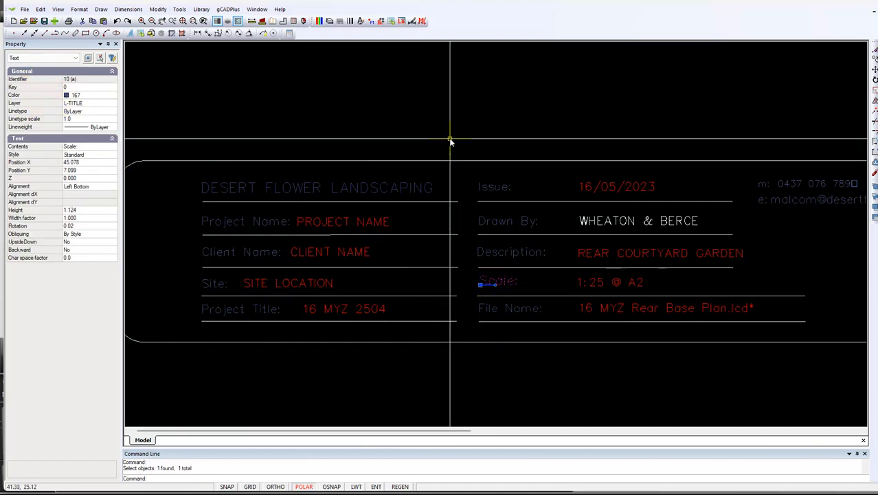
key(Escape)
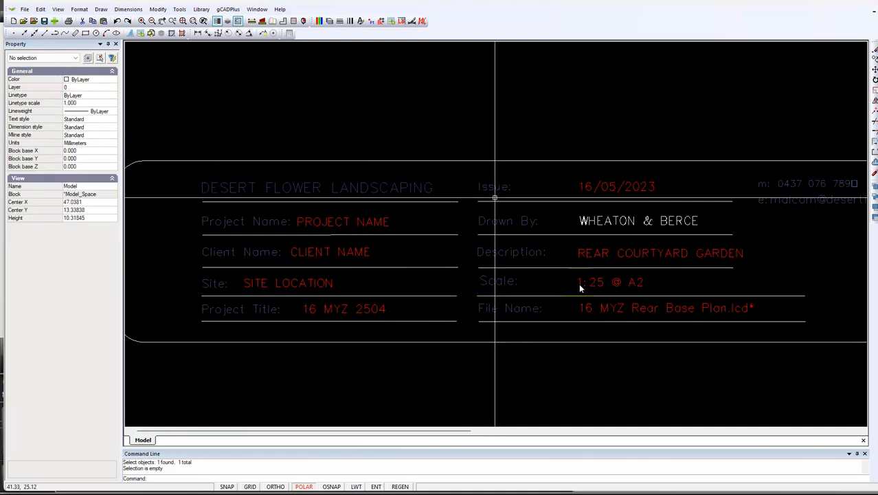
click(525, 309)
key(Escape)
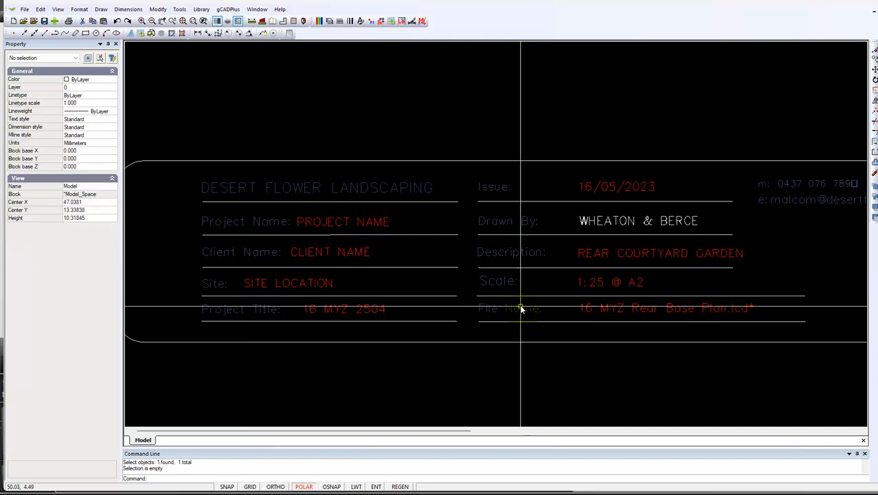
middle_drag(568, 261, 444, 251)
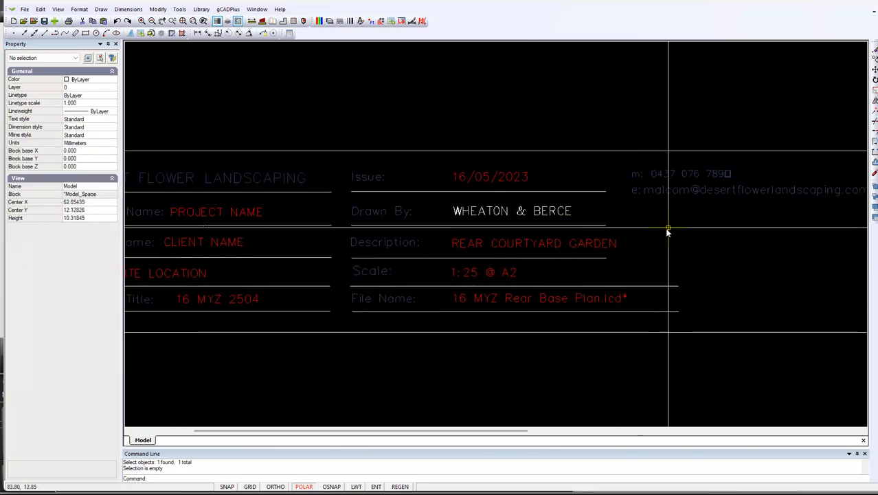
click(668, 193)
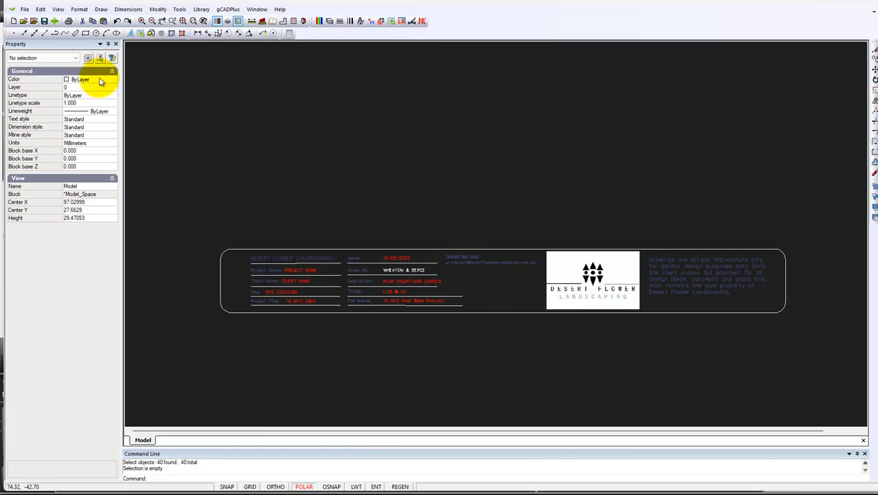
Step: Change the drawing area's background color to white
click(59, 9)
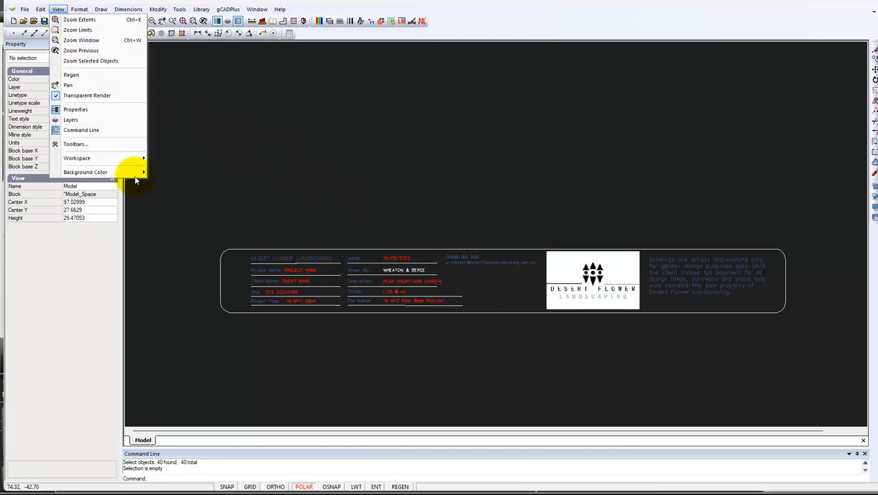
mouse_move(133, 172)
click(170, 174)
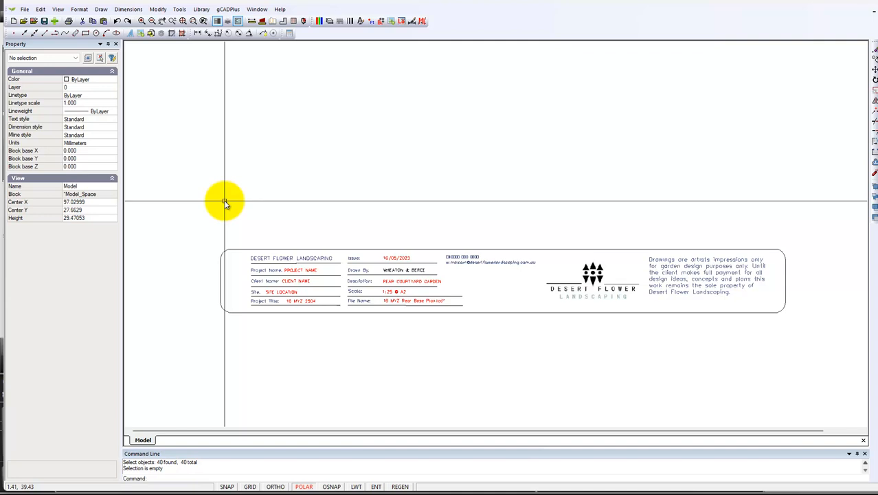
Step: Select the whole title block with a window to review its combined properties, and clear the selection
click(198, 219)
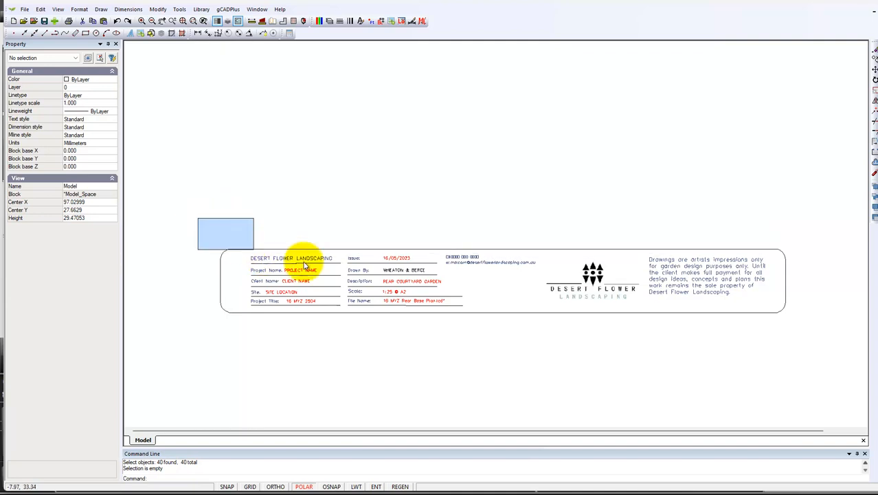
click(790, 335)
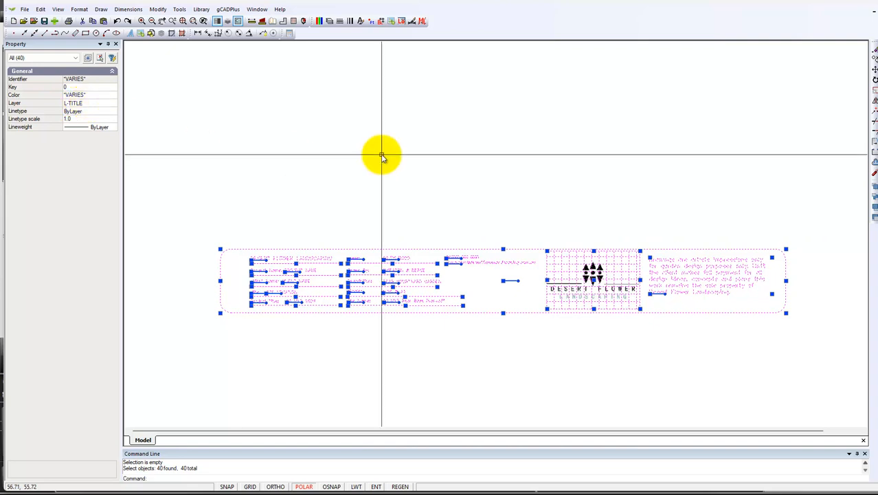
key(Escape)
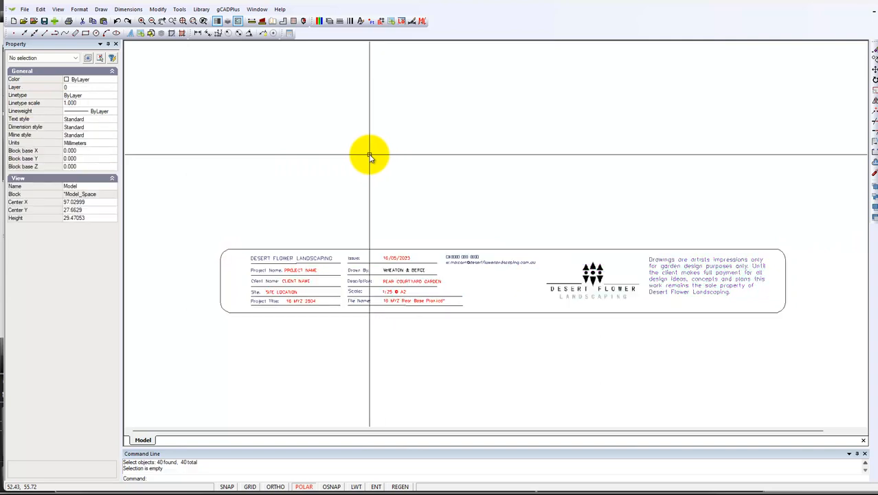